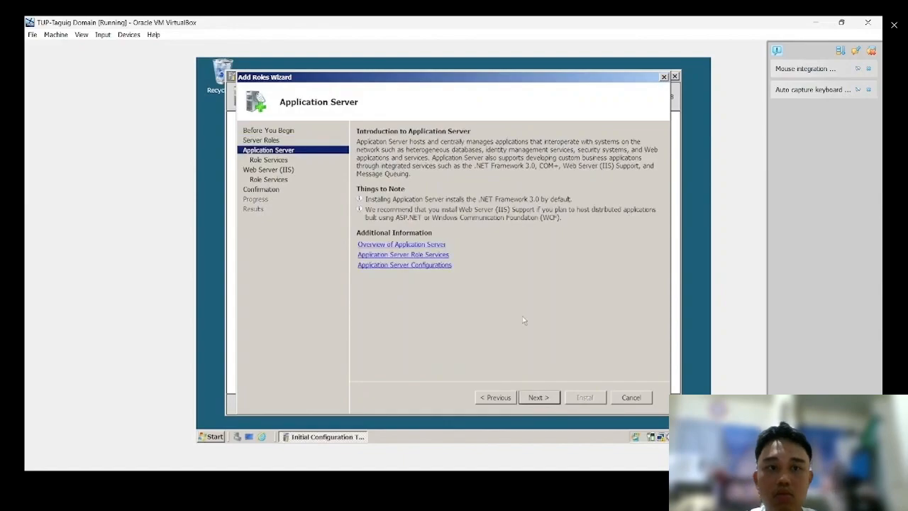
# - Keep the default Application Server role services and select ASP.NET among the Web Server (IIS) role services
pyautogui.click(551, 397)
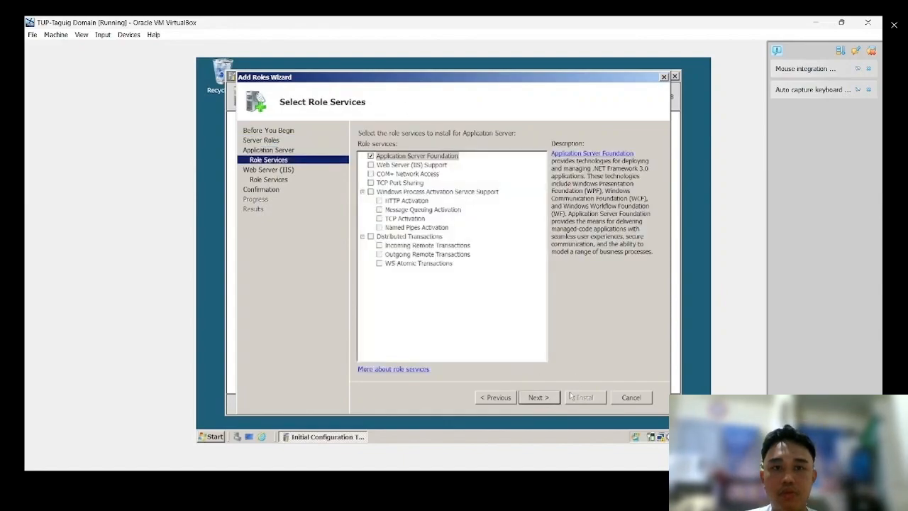
pyautogui.click(541, 398)
pyautogui.click(541, 397)
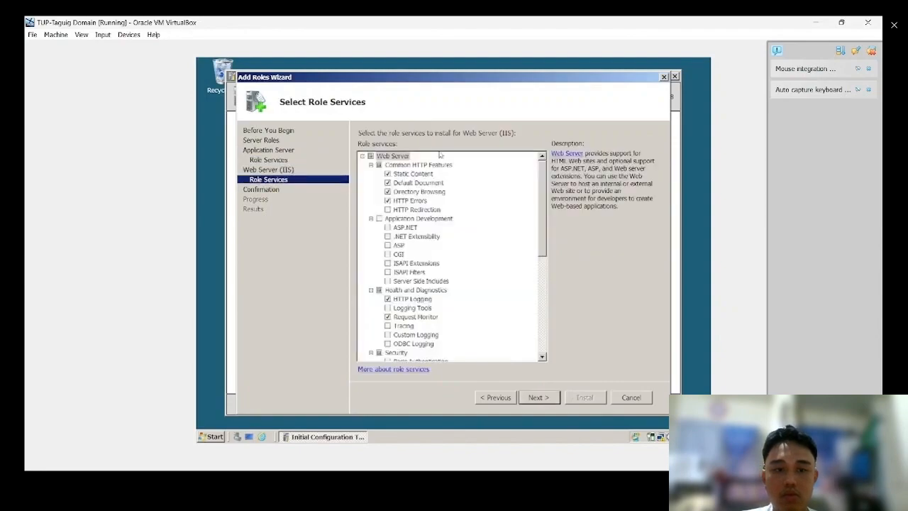
pyautogui.click(387, 228)
pyautogui.click(506, 289)
# - Select Windows Authentication, Dynamic Content Compression and IIS 6 Management Compatibility among the Web Server (IIS) role services
pyautogui.scroll(-4, 437, 307)
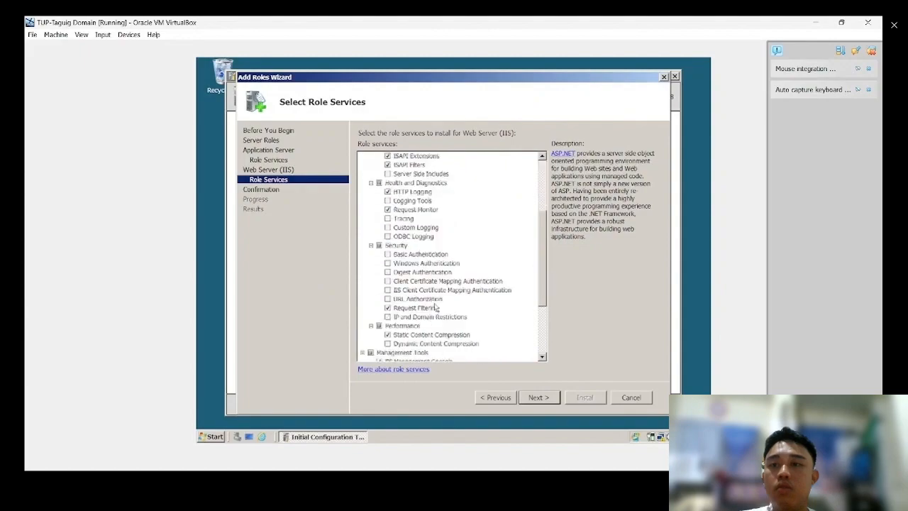
pyautogui.click(388, 264)
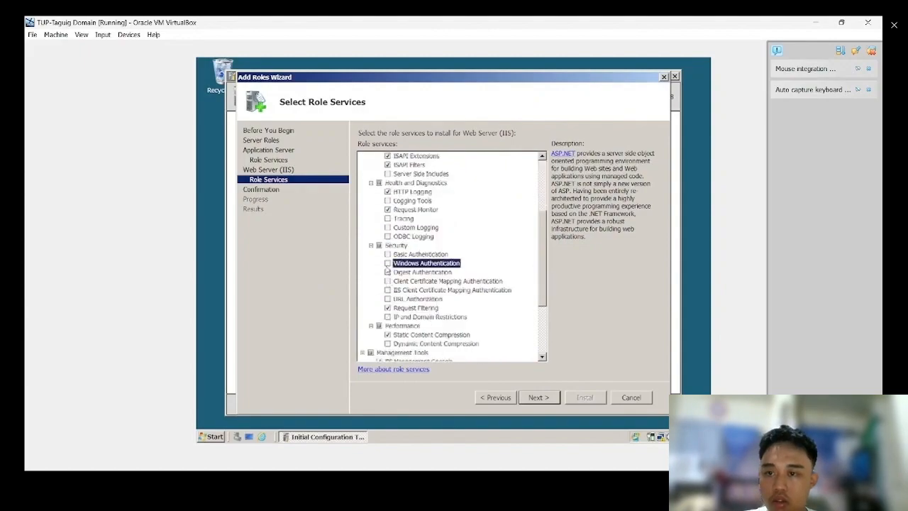
pyautogui.scroll(-1, 396, 293)
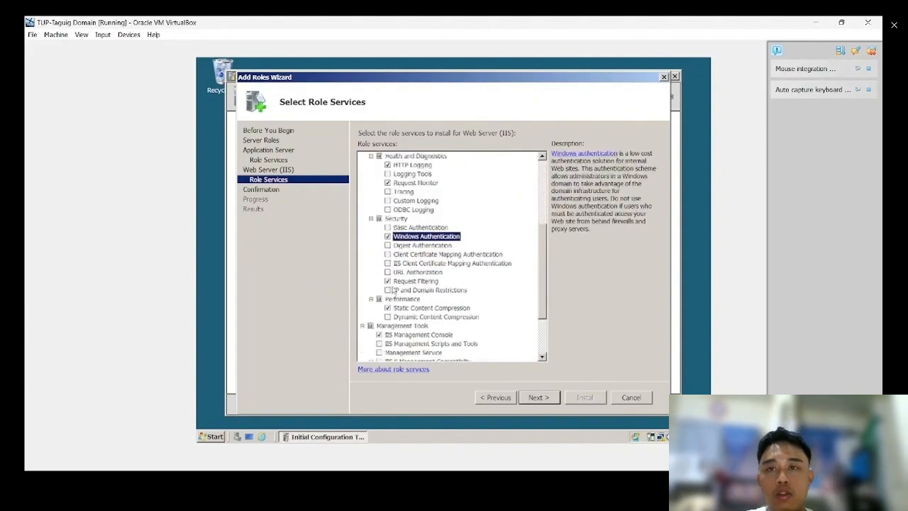
pyautogui.click(387, 317)
pyautogui.scroll(-3, 387, 319)
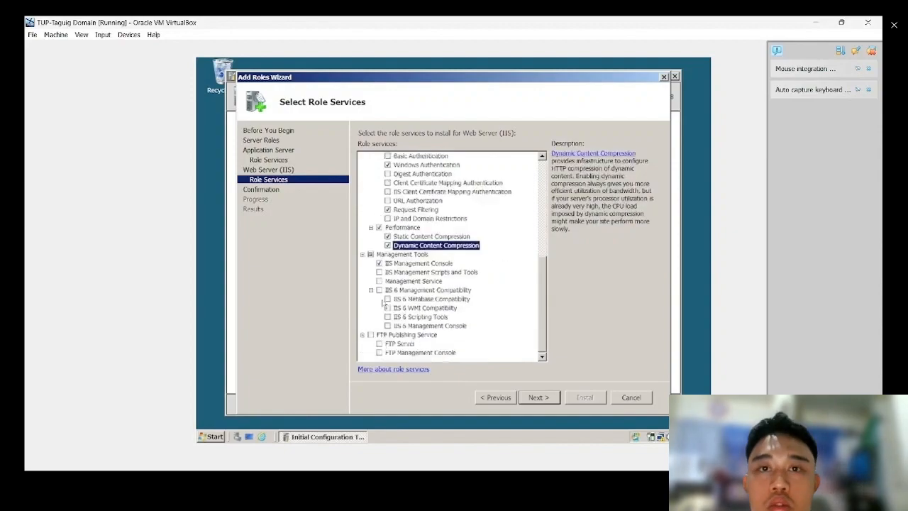
pyautogui.click(380, 291)
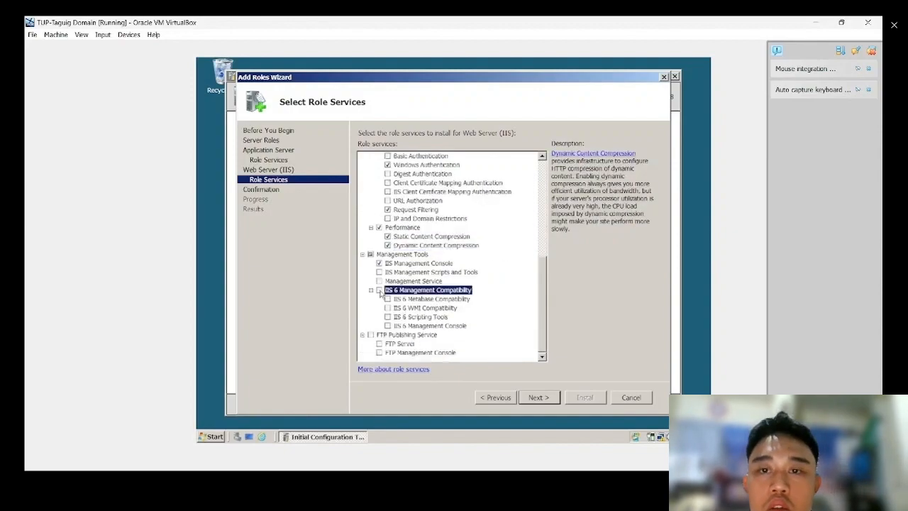
# - Confirm the selected roles, install them, and close the Add Roles Wizard once the installation is done
pyautogui.click(538, 399)
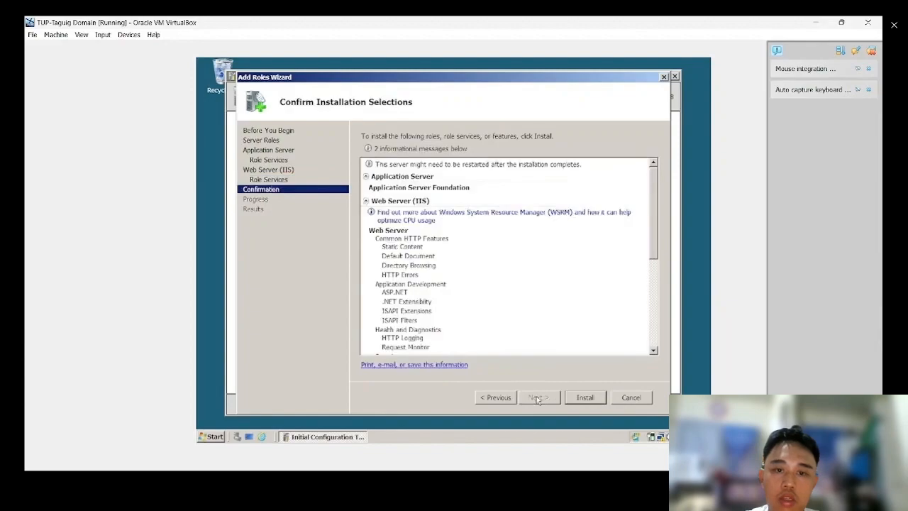
pyautogui.click(586, 398)
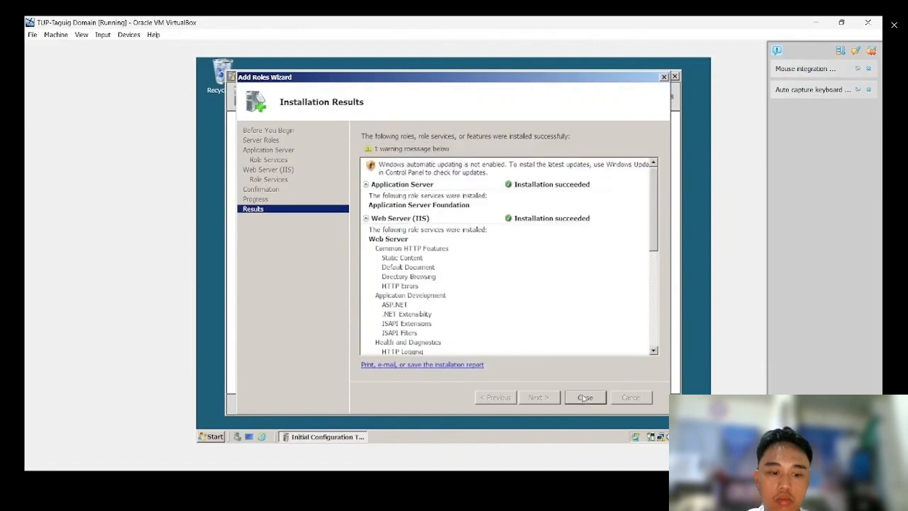
pyautogui.click(584, 397)
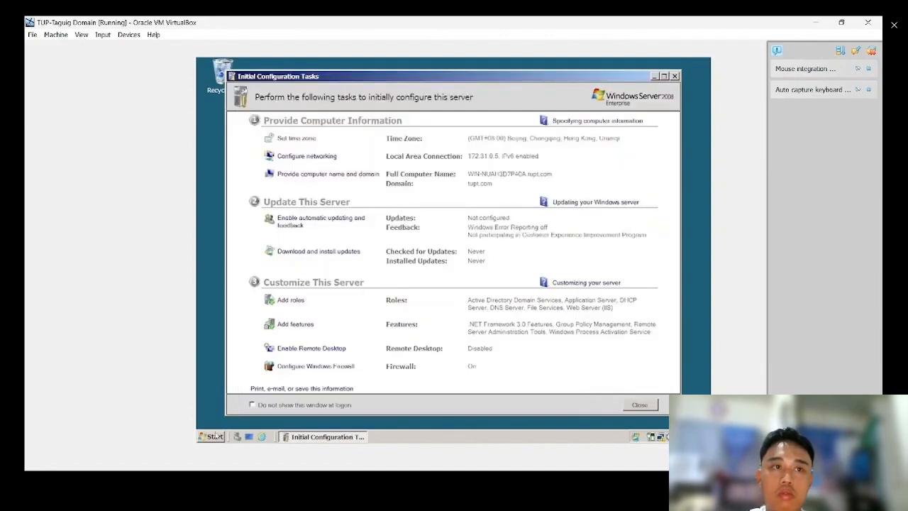
# - Open Internet Information Services (IIS) Manager from the administrative tools and select the local server
pyautogui.click(214, 436)
pyautogui.moveTo(376, 291)
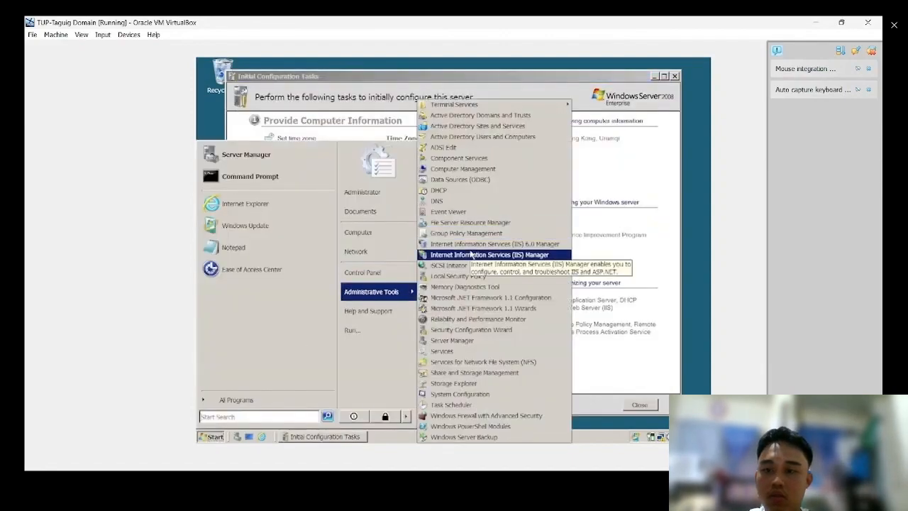
pyautogui.click(471, 254)
pyautogui.click(334, 217)
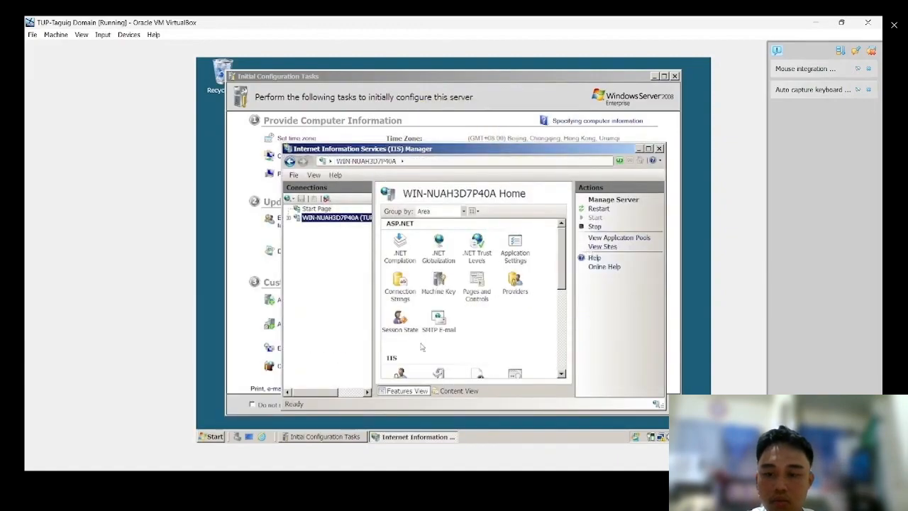
# - Check the Internet Information Services (IIS) 6.0 Manager console and close it
pyautogui.click(214, 436)
pyautogui.moveTo(376, 291)
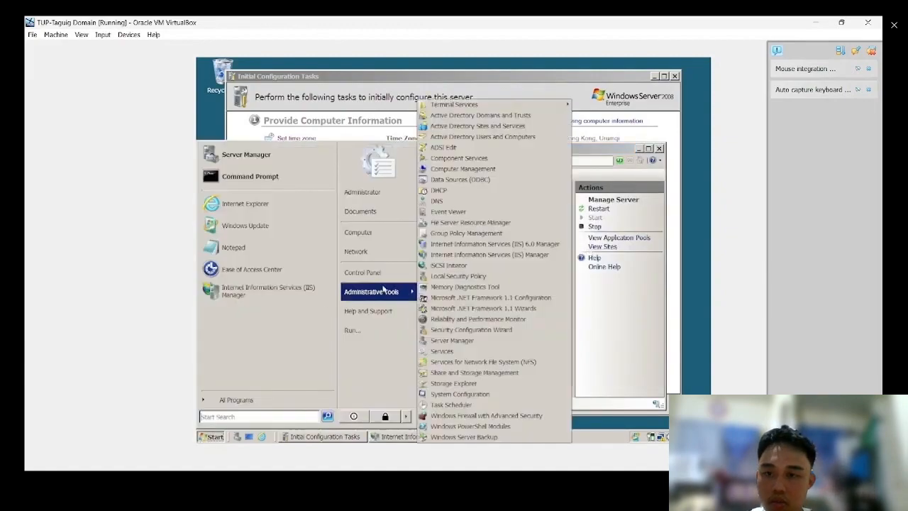
pyautogui.click(450, 247)
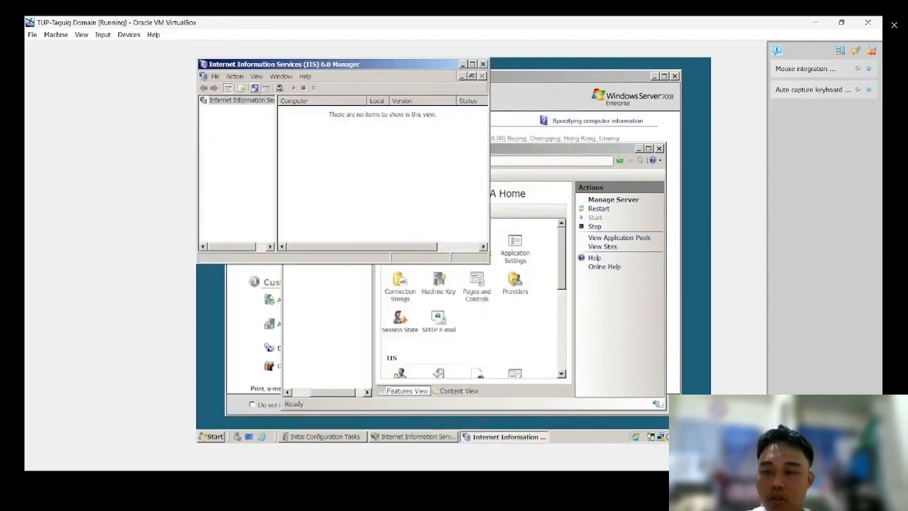
pyautogui.click(483, 64)
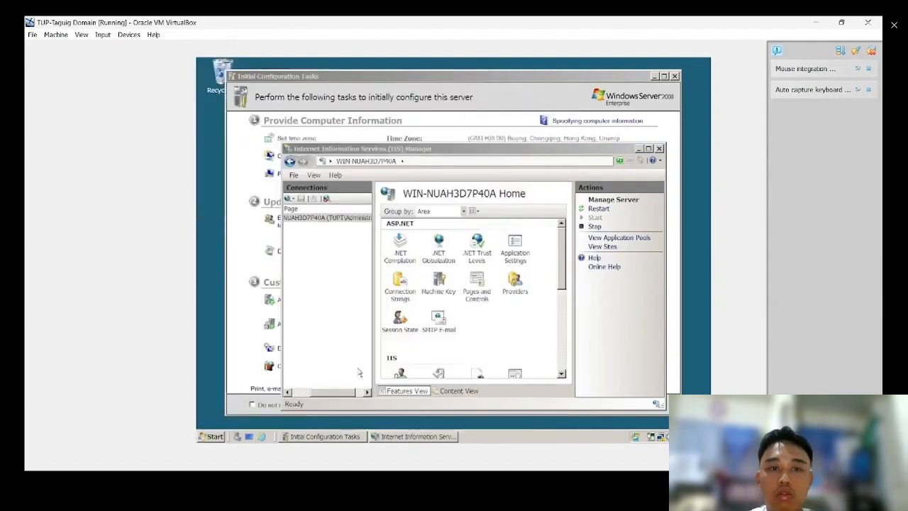
# - Examine the server's features and its Sites tree, including the Default Web Site and its subfolders
pyautogui.scroll(-5, 518, 326)
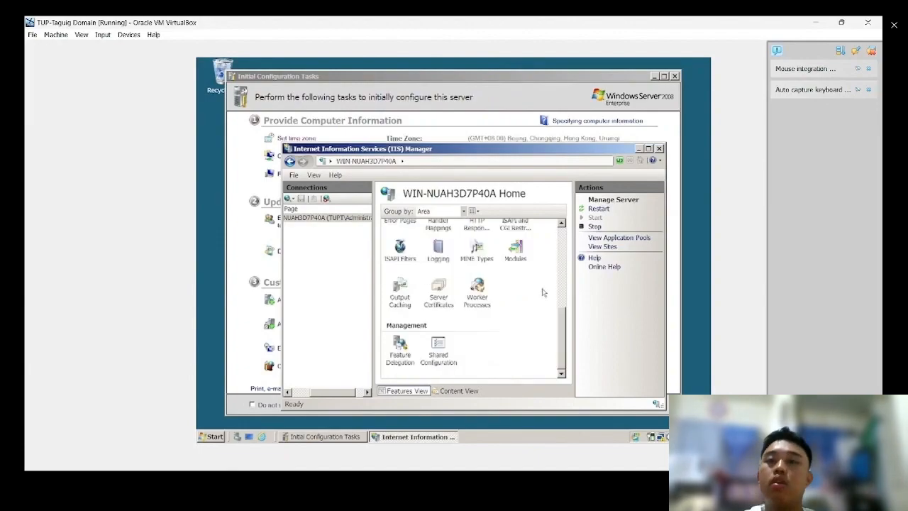
pyautogui.click(315, 217)
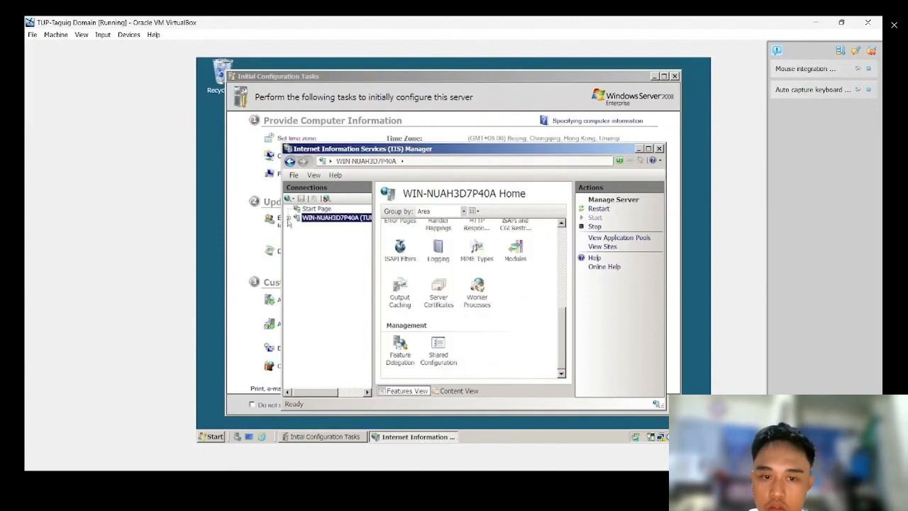
pyautogui.click(289, 218)
pyautogui.click(297, 235)
pyautogui.doubleClick(314, 245)
pyautogui.click(313, 254)
pyautogui.click(344, 262)
pyautogui.click(333, 245)
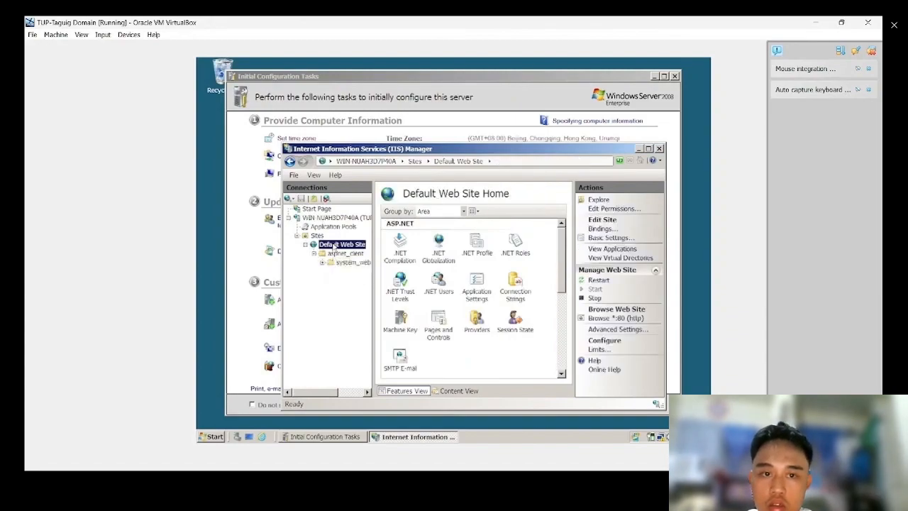
pyautogui.rightClick(333, 244)
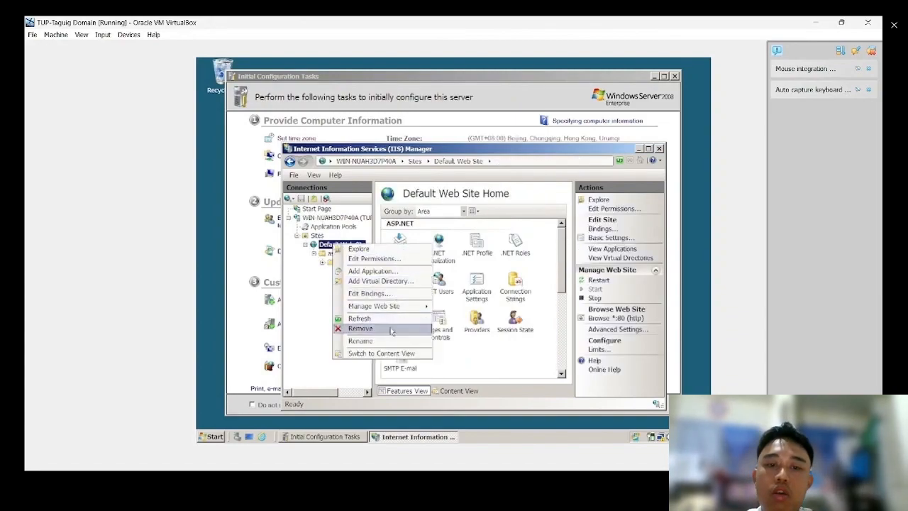
pyautogui.click(293, 282)
# - Start adding a web site under Sites and name it "Basic Art and Sciences Department"
pyautogui.rightClick(316, 235)
pyautogui.click(340, 239)
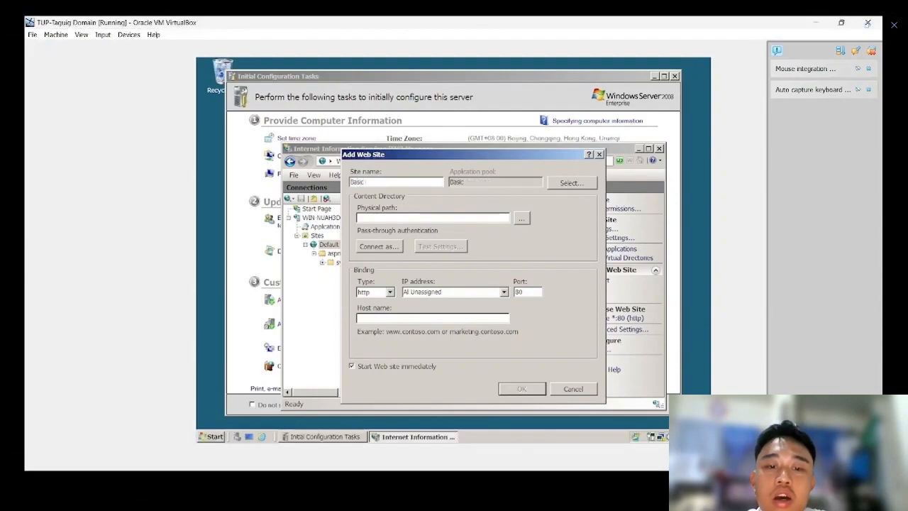
pyautogui.write('Basic Art and Sciences Department')
# - Set a new C:\inetpub\wwwroot subfolder "Basic Art and Sciences Department" as the physical path and create the site with host name tupt.com
pyautogui.click(520, 218)
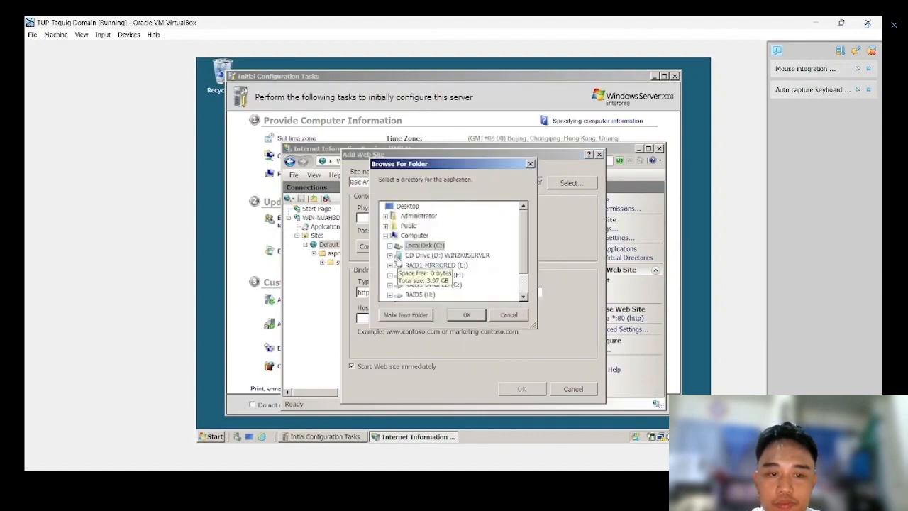
pyautogui.click(395, 246)
pyautogui.scroll(-3, 417, 283)
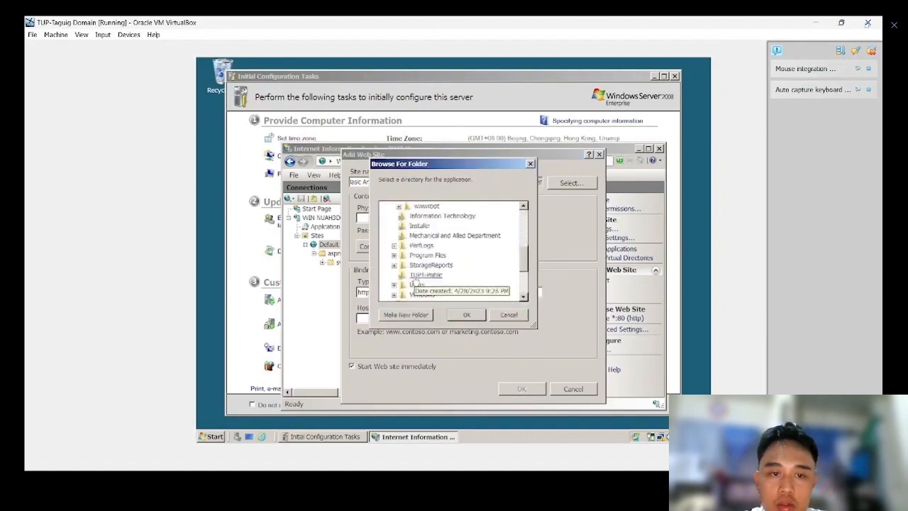
pyautogui.click(399, 207)
pyautogui.click(425, 206)
pyautogui.click(406, 315)
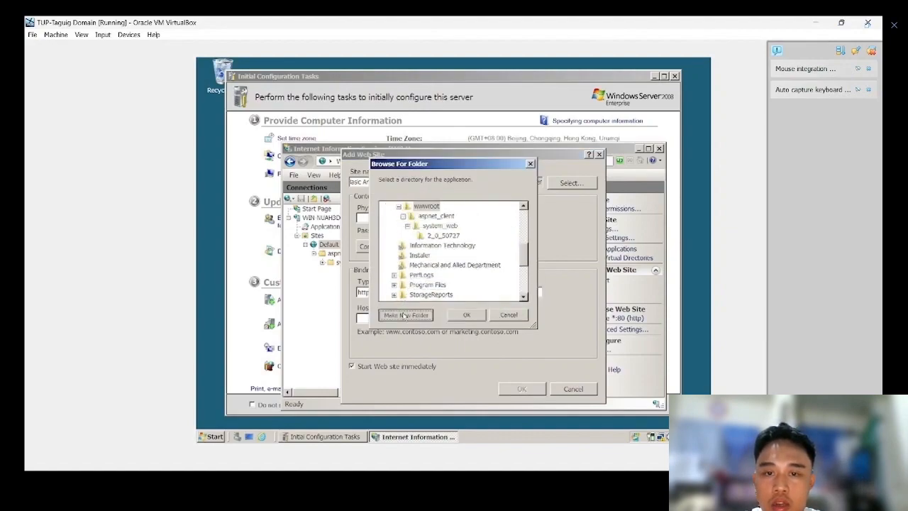
pyautogui.write('Basic Art and Sciences Department')
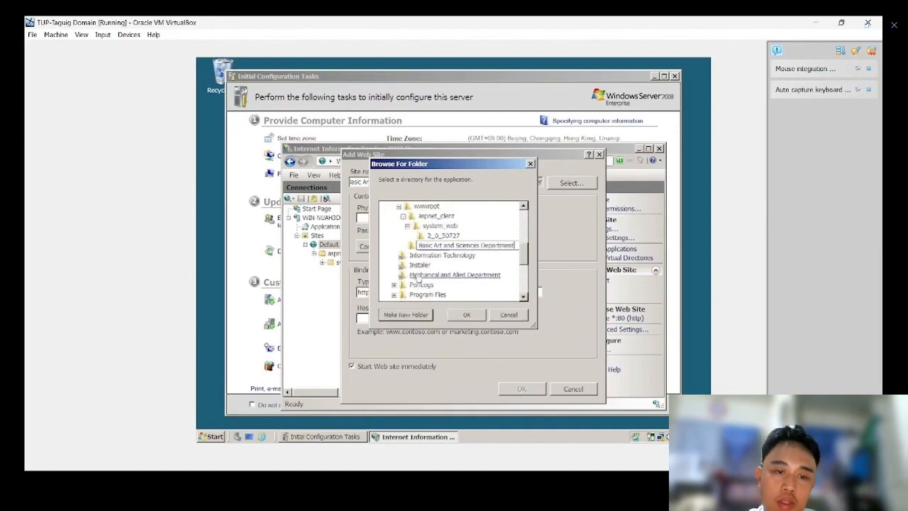
pyautogui.click(461, 314)
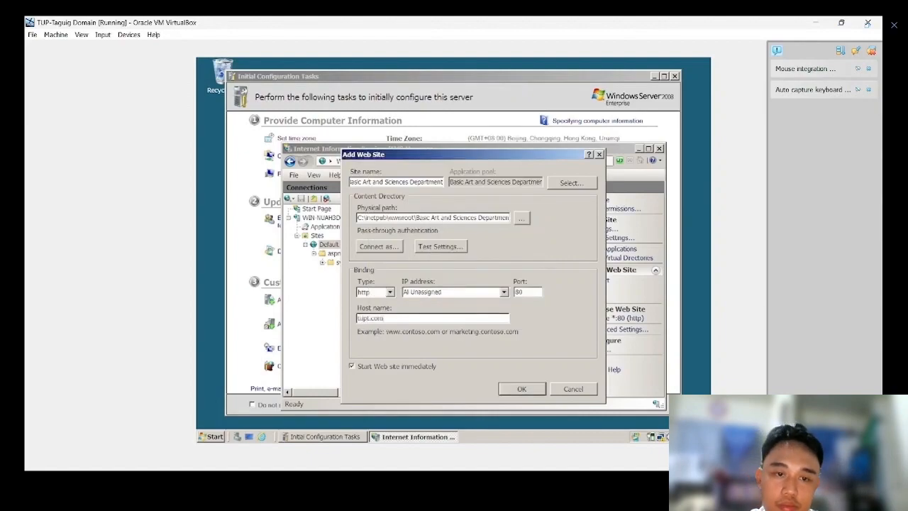
pyautogui.click(521, 388)
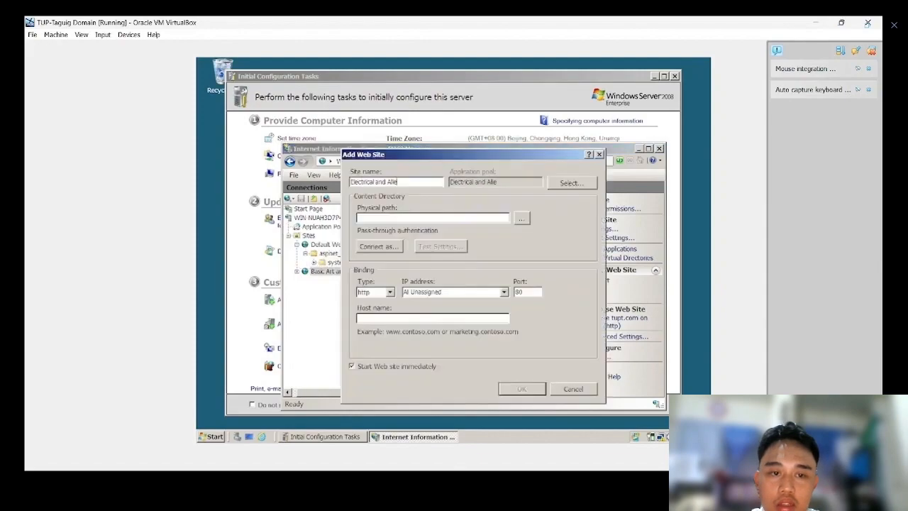
# - Create the Electrical and Allied Department web site using a new folder of the same name in wwwroot
pyautogui.click(521, 218)
pyautogui.click(425, 264)
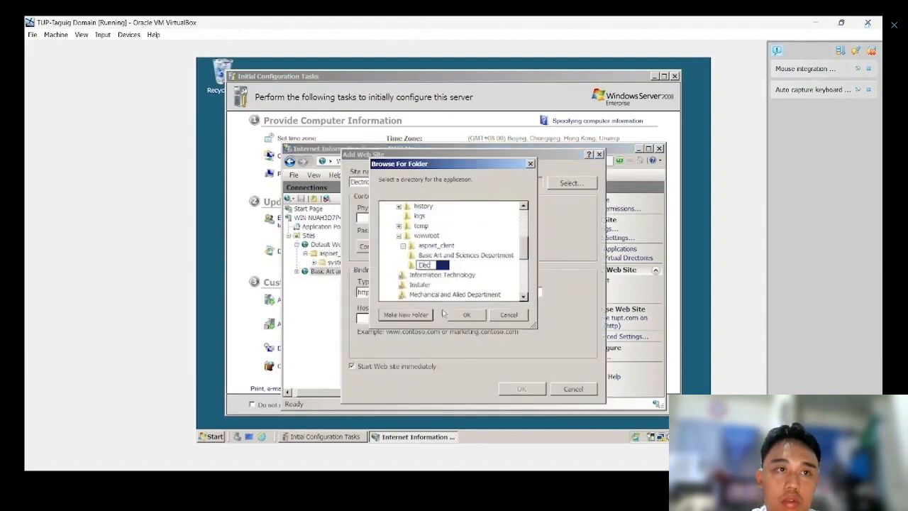
pyautogui.click(466, 314)
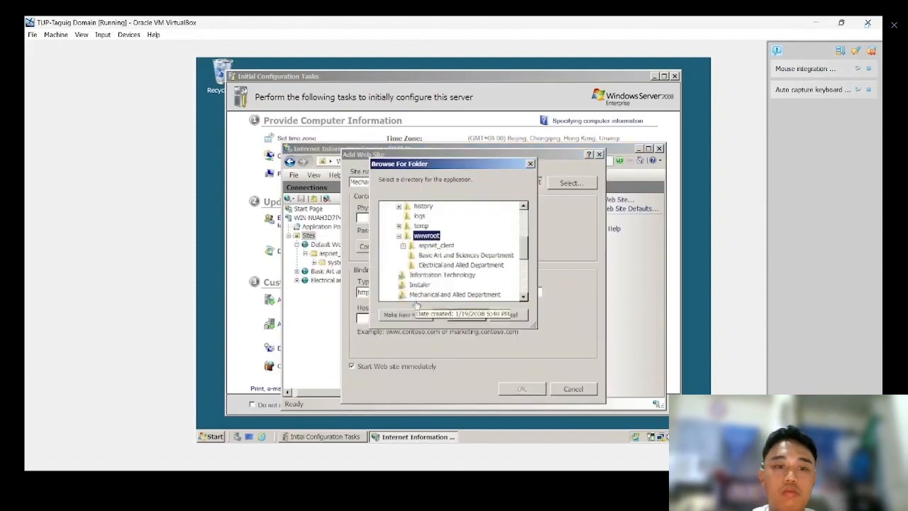
# - Create the Mechanical and Allied Department, Civil and Allied Department and remaining office web sites, giving each a matching folder in wwwroot
pyautogui.click(463, 294)
pyautogui.click(466, 314)
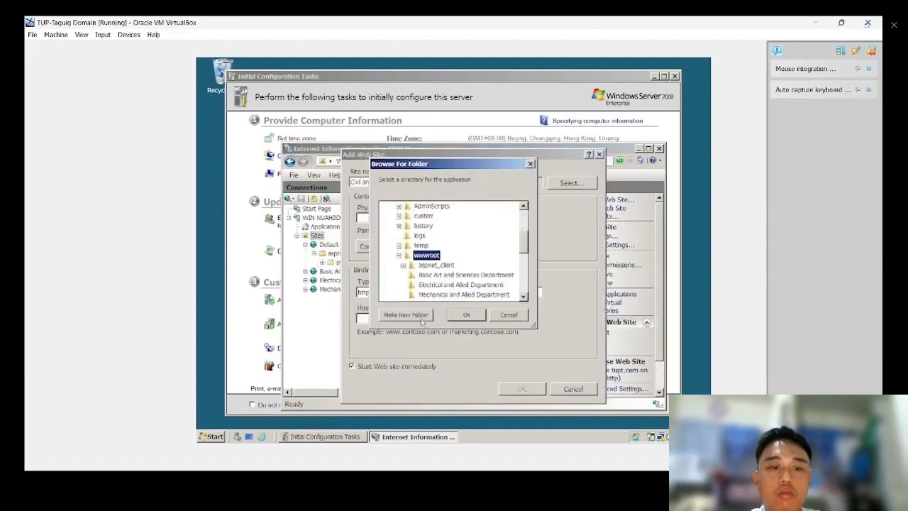
pyautogui.click(463, 293)
pyautogui.click(466, 314)
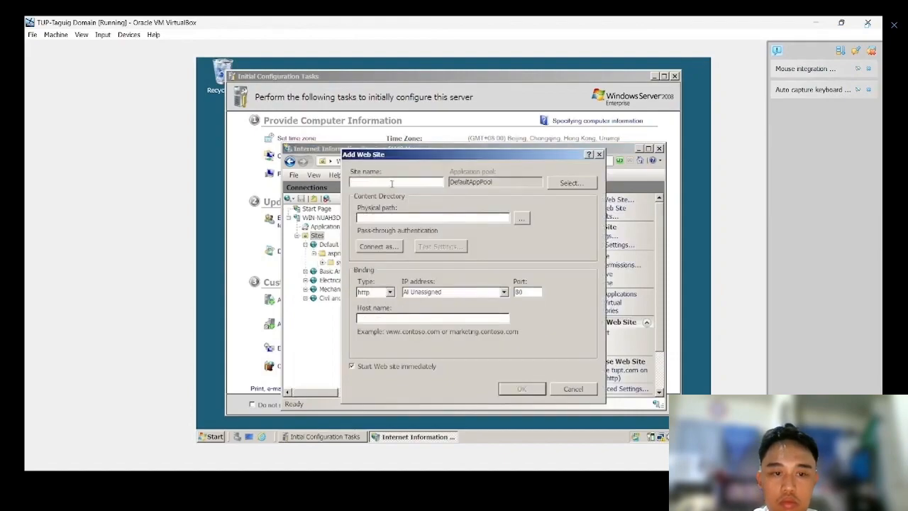
pyautogui.click(521, 218)
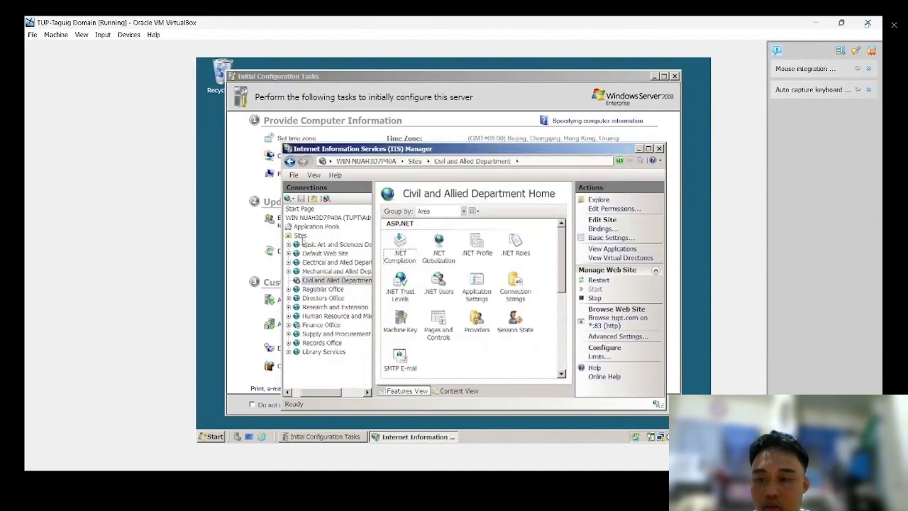
# - Show the Sites overview to review all web sites with their status and bindings
pyautogui.click(301, 237)
pyautogui.rightClick(434, 353)
pyautogui.click(425, 363)
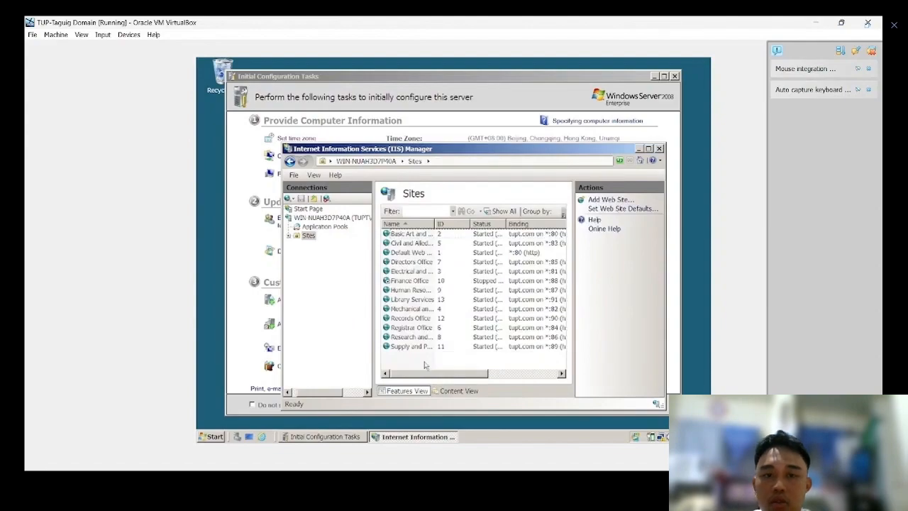
# - Open the C:\inetpub\wwwroot folder in the file explorer to check the web site folders
pyautogui.click(213, 437)
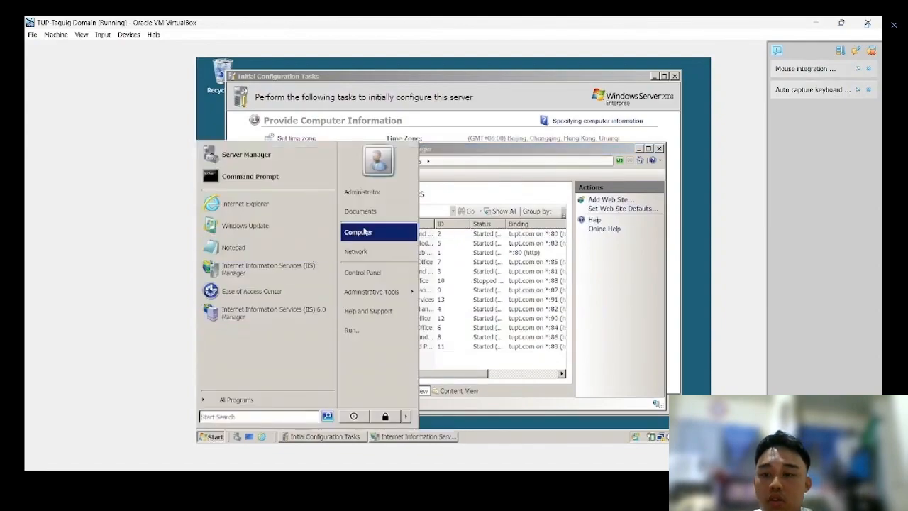
pyautogui.click(358, 230)
pyautogui.doubleClick(349, 159)
pyautogui.doubleClick(327, 173)
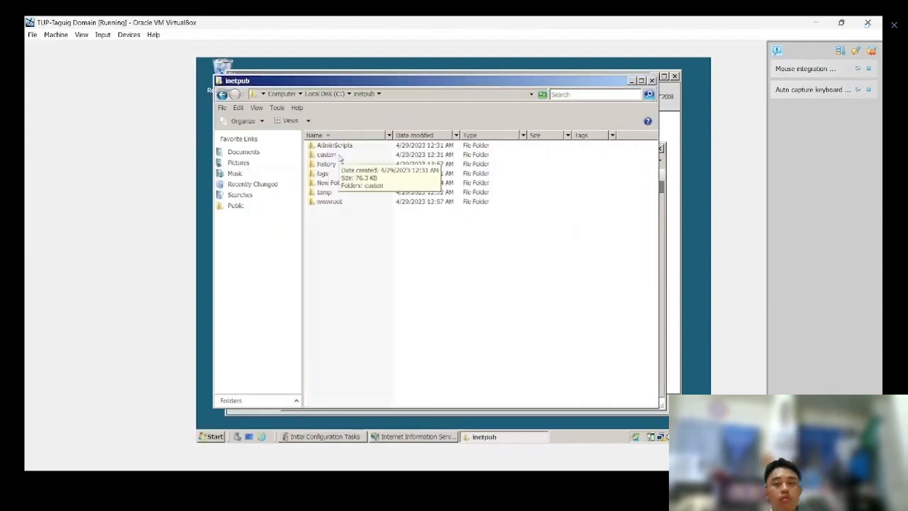
pyautogui.doubleClick(328, 192)
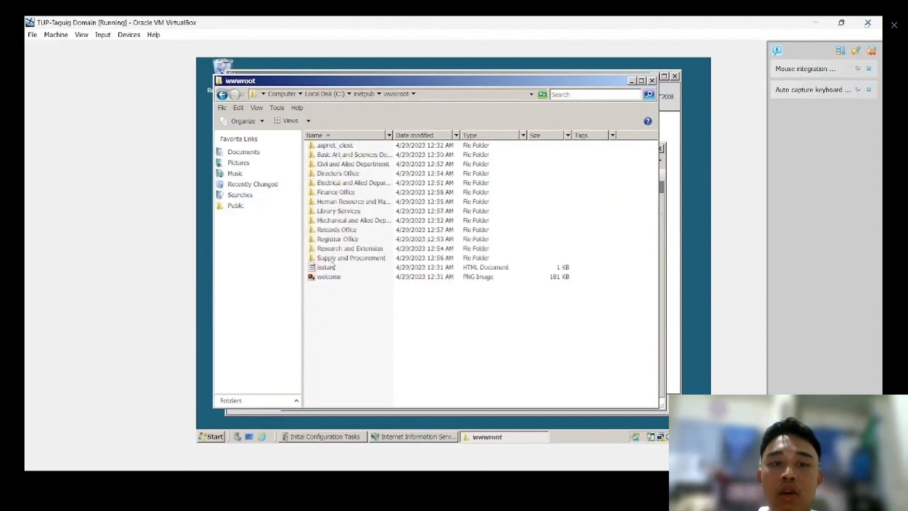
# - Copy the iisstart HTML file from wwwroot into the Basic Art and Sciences Department folder
pyautogui.rightClick(331, 267)
pyautogui.click(366, 347)
pyautogui.doubleClick(338, 156)
pyautogui.hotkey('ctrl', 'v')
pyautogui.press('BackSpace')
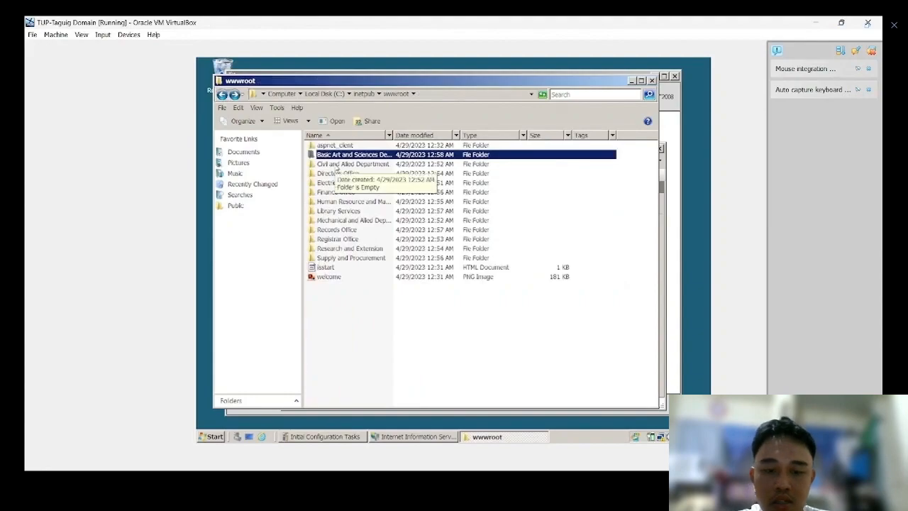
pyautogui.press('Return')
pyautogui.rightClick(378, 209)
pyautogui.click(409, 252)
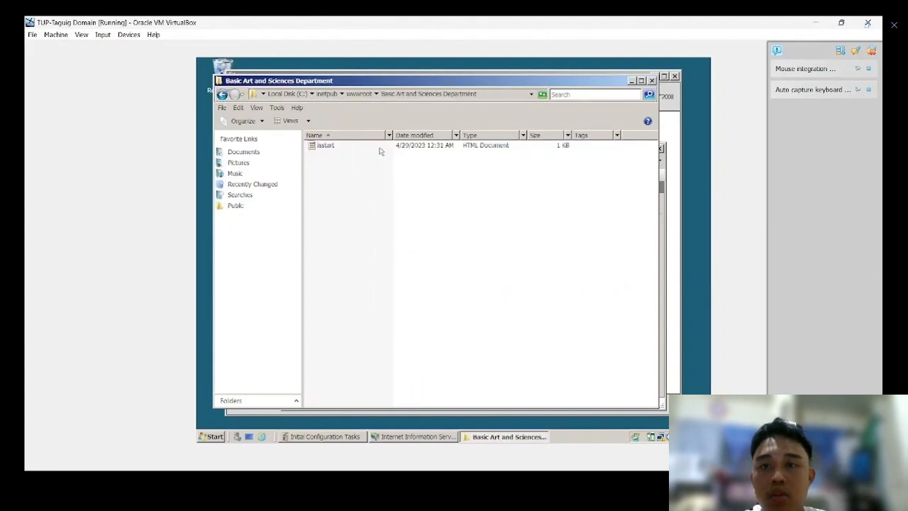
# - Preview the copied iisstart page in the browser and close the browser windows
pyautogui.click(381, 148)
pyautogui.doubleClick(409, 146)
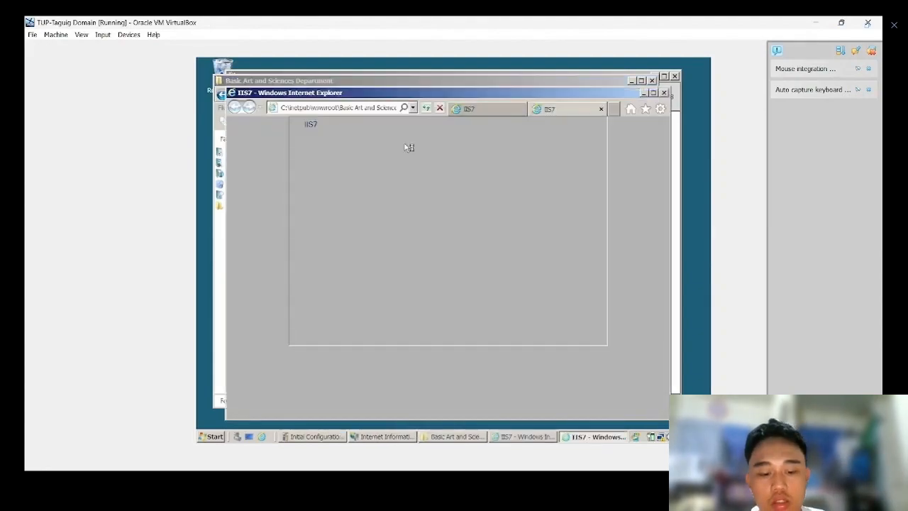
pyautogui.click(664, 93)
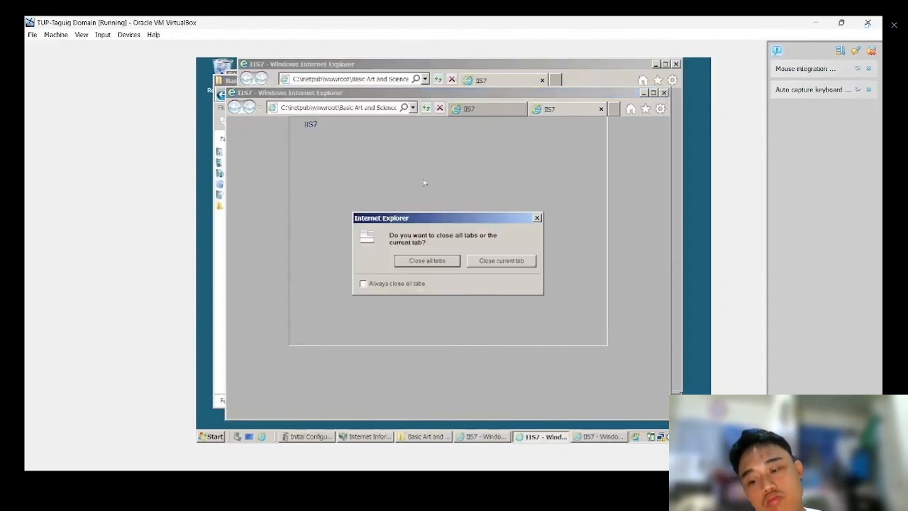
pyautogui.click(410, 261)
pyautogui.click(676, 64)
pyautogui.click(441, 158)
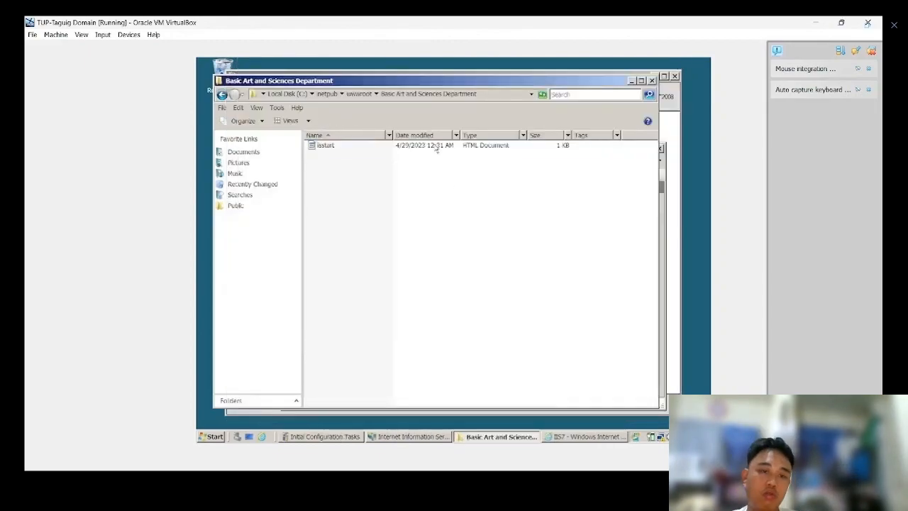
# - Replace the iisstart code in Notepad with an HTML form using Department "Academic" and Name "Basic Art and Sciences", save it, and preview the page
pyautogui.rightClick(435, 144)
pyautogui.moveTo(497, 179)
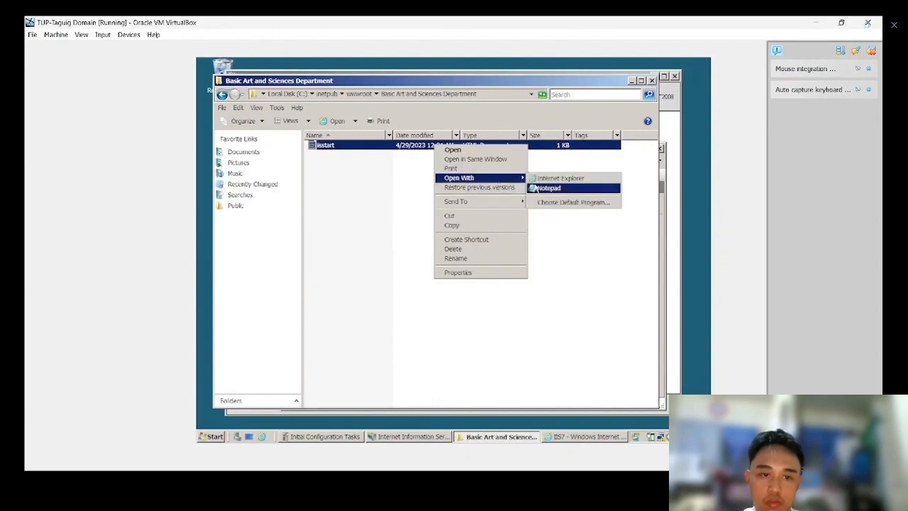
pyautogui.click(539, 188)
pyautogui.scroll(-1, 391, 289)
pyautogui.hotkey('ctrl', 'a')
pyautogui.click(391, 290)
pyautogui.hotkey('alt', 'F4')
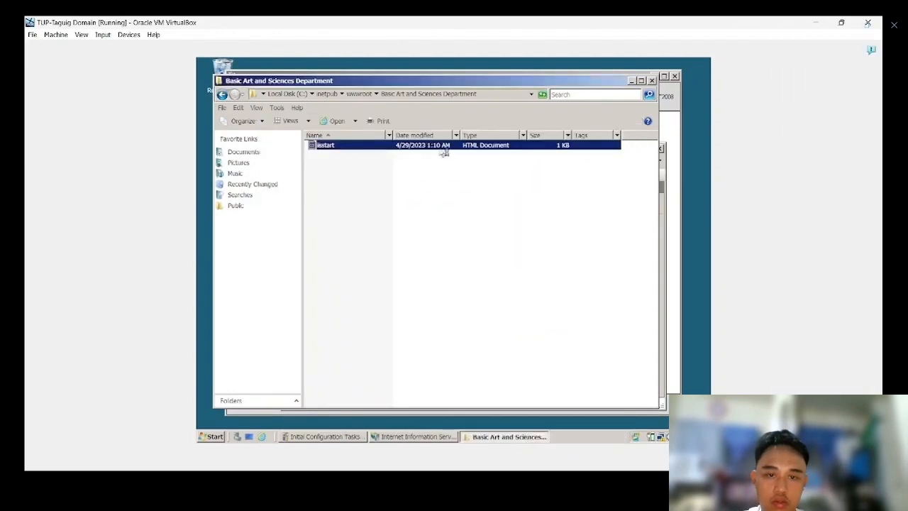
pyautogui.doubleClick(444, 147)
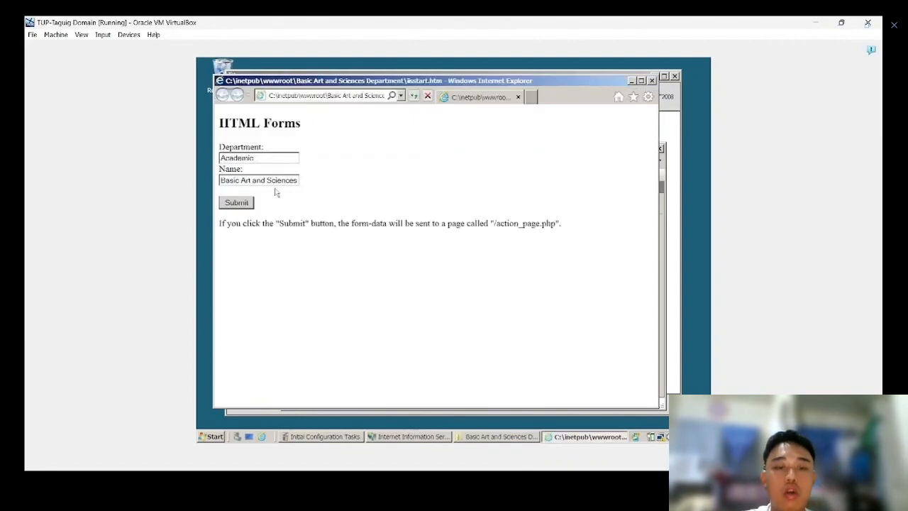
pyautogui.click(652, 80)
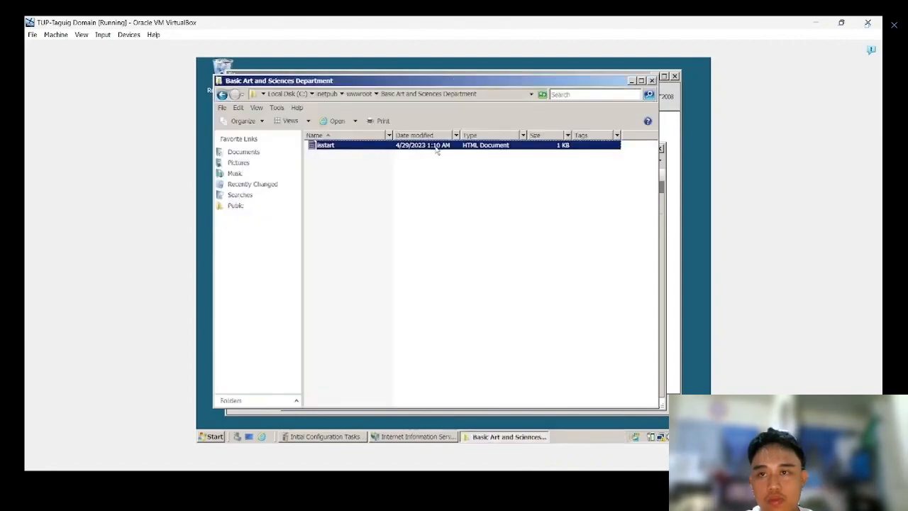
# - Paste the edited iisstart file into the Civil and Allied Department and Directors Office folders
pyautogui.click(222, 94)
pyautogui.doubleClick(330, 156)
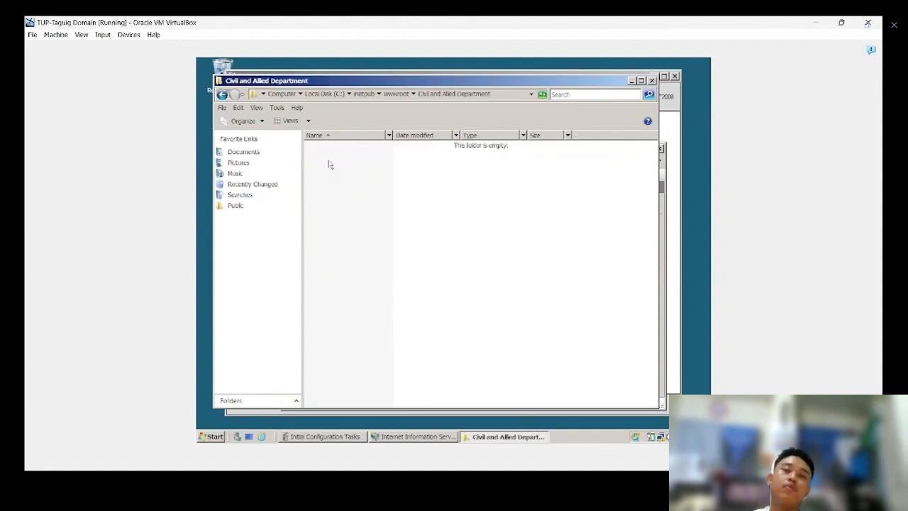
pyautogui.rightClick(337, 171)
pyautogui.click(348, 213)
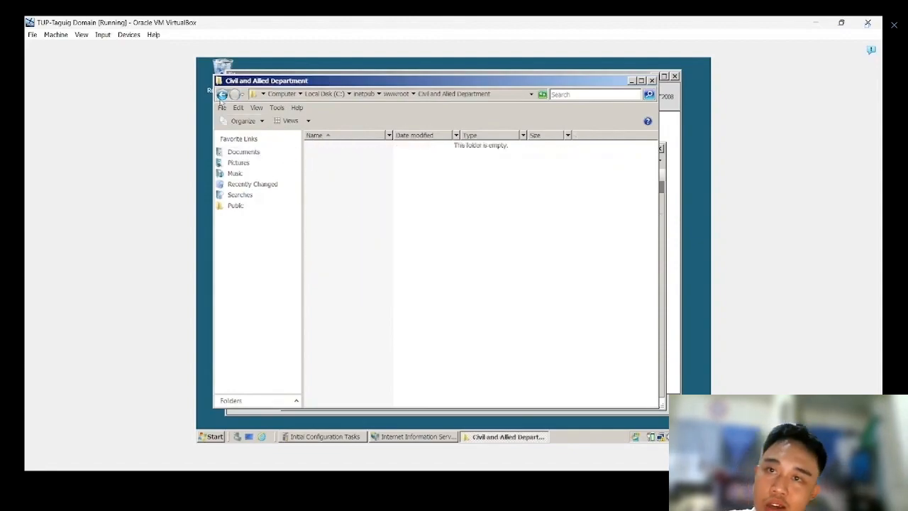
pyautogui.click(222, 94)
pyautogui.doubleClick(328, 174)
pyautogui.hotkey('ctrl', 'v')
# - Paste the edited iisstart file into the Electrical and Allied Department and Finance Office folders
pyautogui.click(222, 94)
pyautogui.doubleClick(334, 186)
pyautogui.hotkey('ctrl', 'v')
pyautogui.click(222, 95)
pyautogui.doubleClick(329, 194)
pyautogui.hotkey('ctrl', 'v')
# - Paste the edited iisstart file into the Human Resource and Management Office and Library Services folders
pyautogui.click(222, 94)
pyautogui.doubleClick(330, 203)
pyautogui.hotkey('ctrl', 'v')
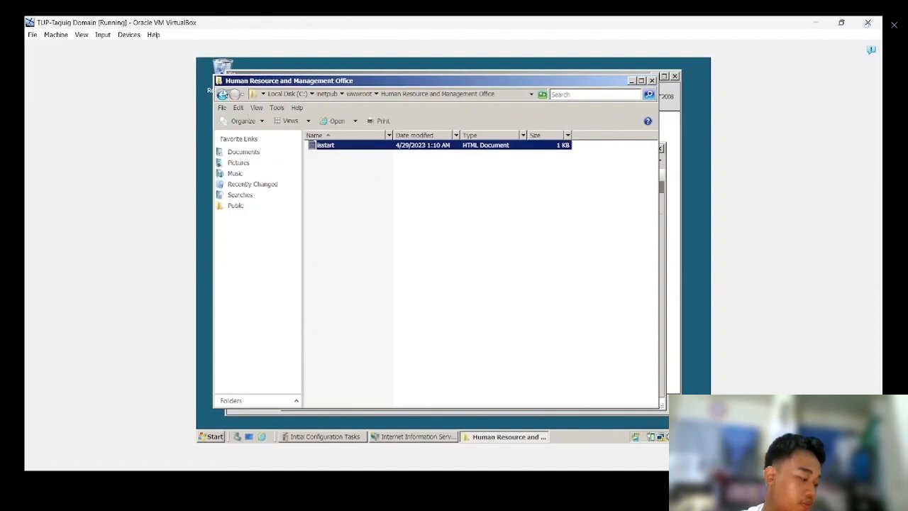
pyautogui.click(222, 95)
pyautogui.doubleClick(334, 211)
pyautogui.hotkey('ctrl', 'v')
# - Paste the edited iisstart file into the Mechanical and Allied Department folder
pyautogui.click(222, 94)
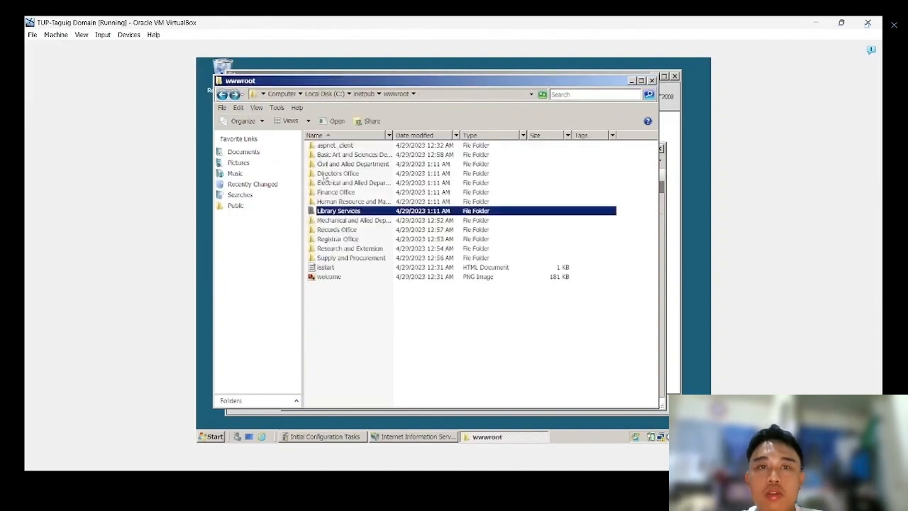
pyautogui.doubleClick(335, 220)
pyautogui.hotkey('ctrl', 'v')
pyautogui.click(223, 96)
pyautogui.doubleClick(337, 224)
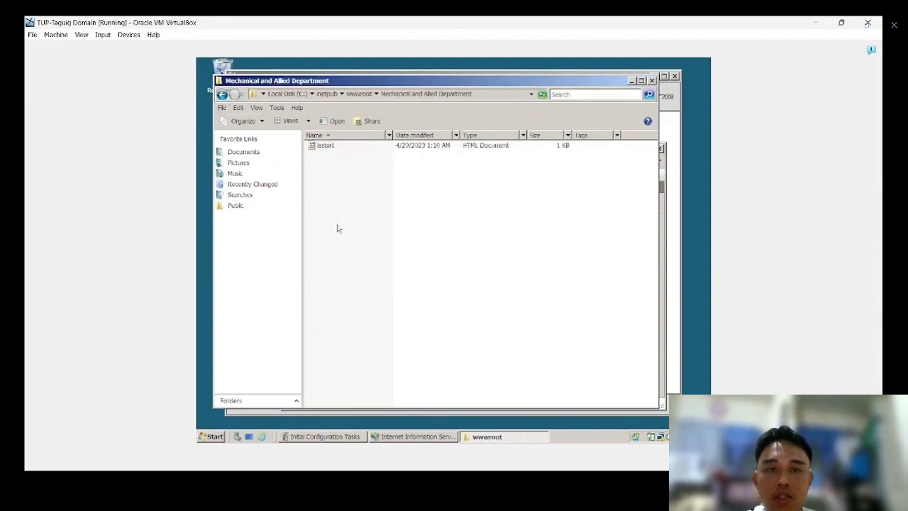
# - Paste the edited iisstart file into the Records Office and Registrar Office folders
pyautogui.click(222, 95)
pyautogui.doubleClick(335, 234)
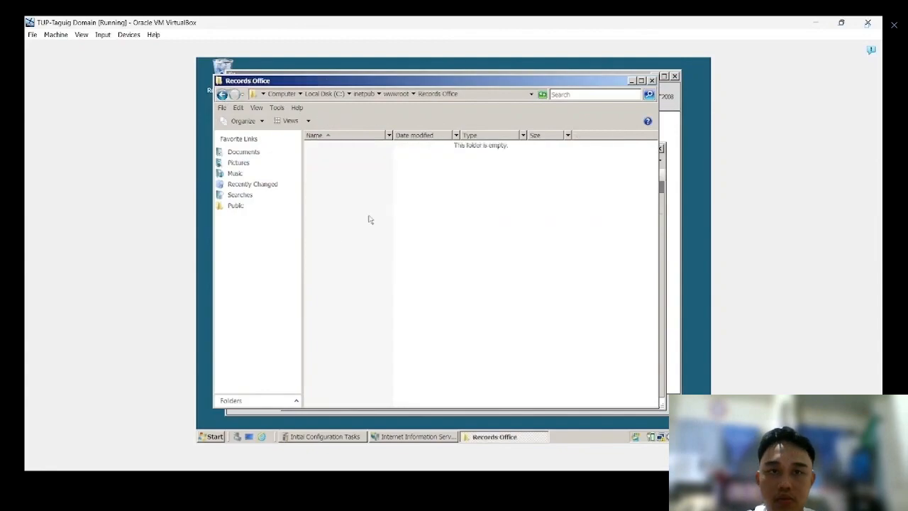
pyautogui.hotkey('ctrl', 'v')
pyautogui.click(222, 94)
pyautogui.doubleClick(327, 239)
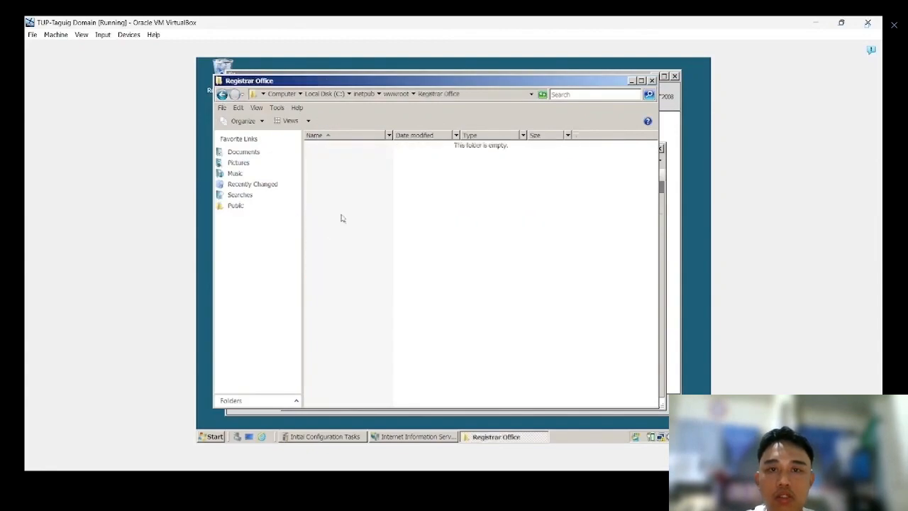
pyautogui.hotkey('ctrl', 'v')
# - Paste the edited iisstart file into the Research and Extension and Supply and Procurement folders
pyautogui.click(222, 95)
pyautogui.doubleClick(340, 248)
pyautogui.hotkey('ctrl', 'v')
pyautogui.click(223, 95)
pyautogui.doubleClick(350, 258)
pyautogui.hotkey('ctrl', 'v')
# - Preview the iisstart page from the Civil and Allied Department folder in the browser and close it
pyautogui.click(222, 95)
pyautogui.doubleClick(329, 165)
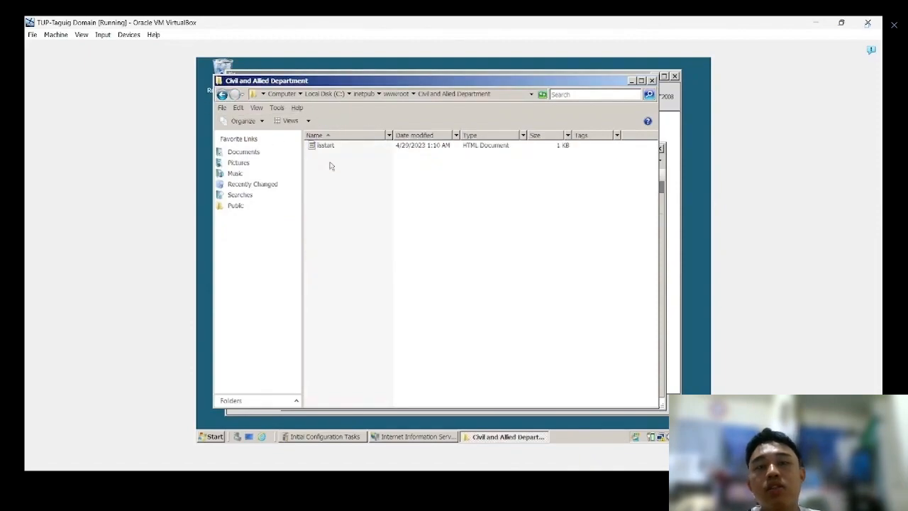
pyautogui.click(332, 146)
pyautogui.doubleClick(332, 146)
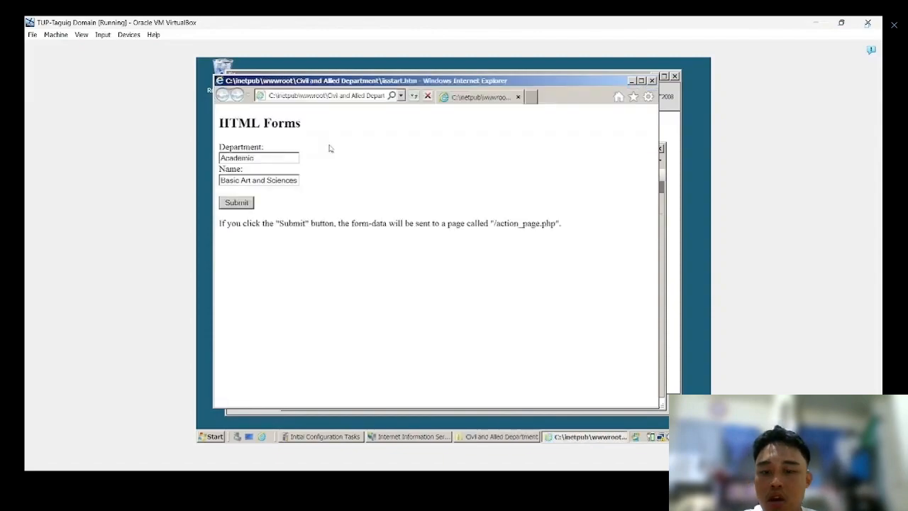
pyautogui.click(651, 80)
# - Edit the Civil and Allied Department's iisstart file in Notepad, setting the Name field's value to "Civil and Allied Department", then save and close it
pyautogui.rightClick(509, 145)
pyautogui.moveTo(543, 181)
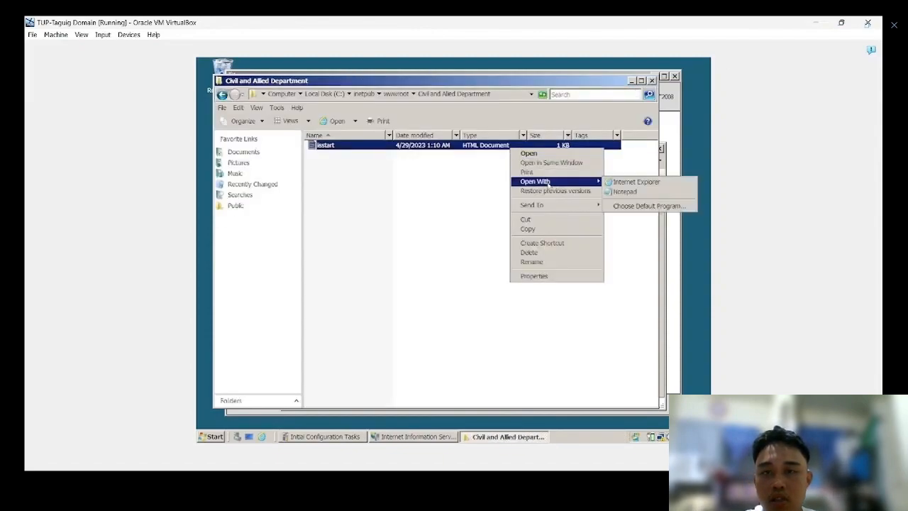
pyautogui.click(619, 193)
pyautogui.moveTo(518, 222); pyautogui.dragTo(585, 221)
pyautogui.press('BackSpace')
pyautogui.write('Civil')
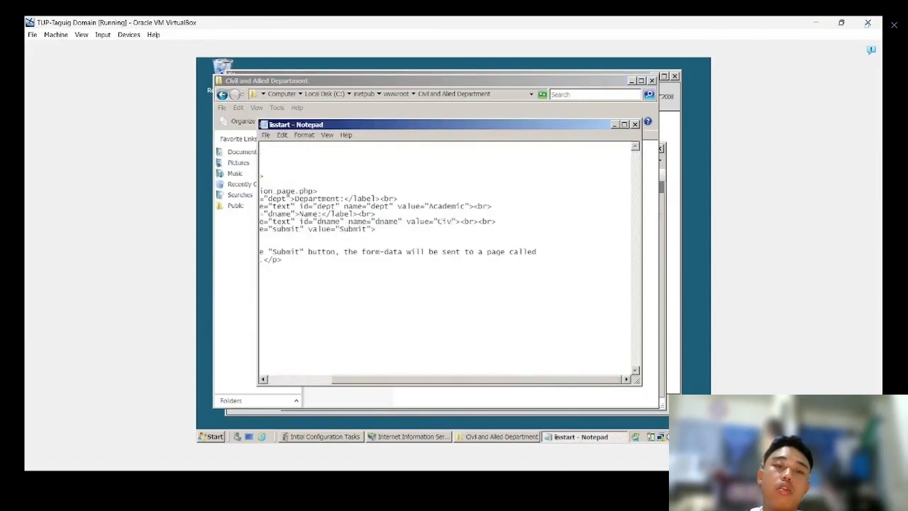
pyautogui.write(' and Allied Depar')
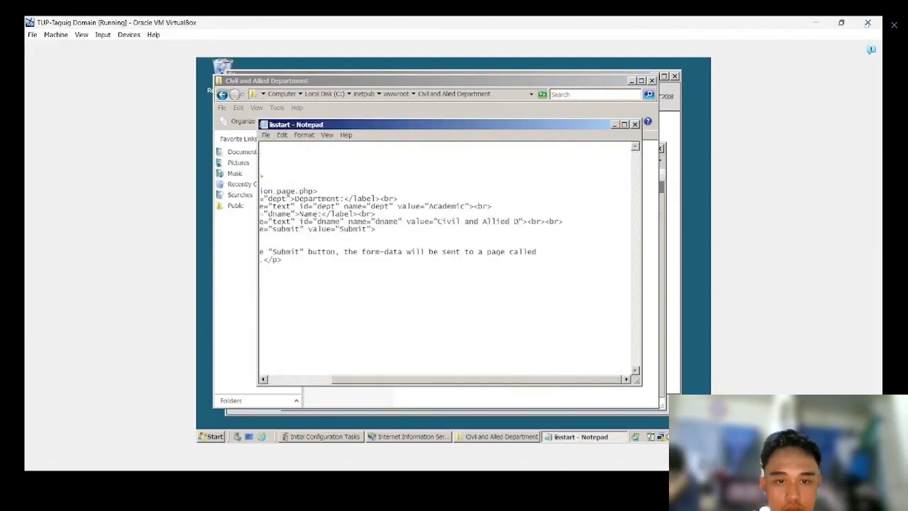
pyautogui.write('tment')
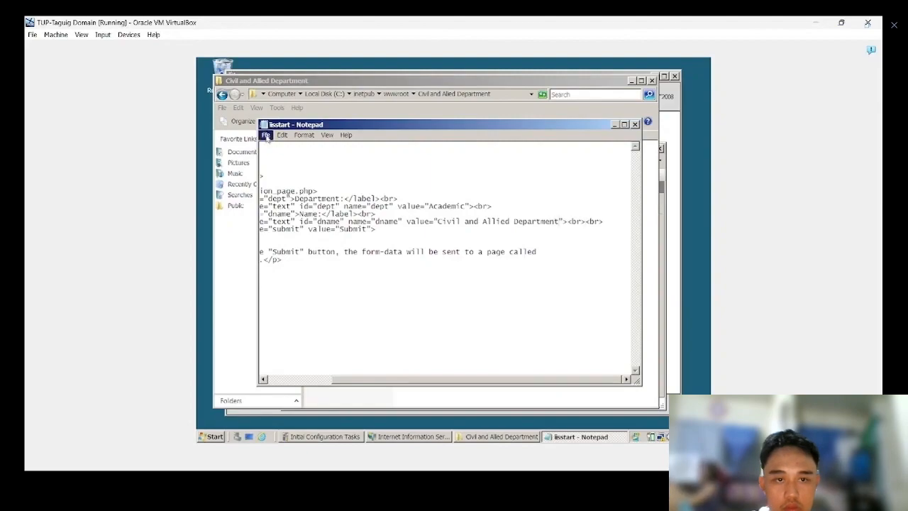
pyautogui.press('Home')
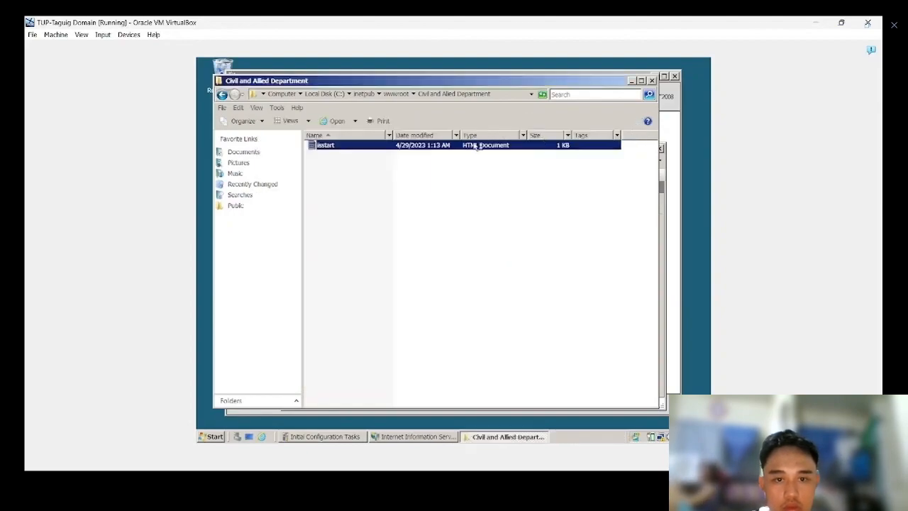
# - Check the full Name value on the Civil and Allied Department page in the browser and close the page
pyautogui.doubleClick(474, 146)
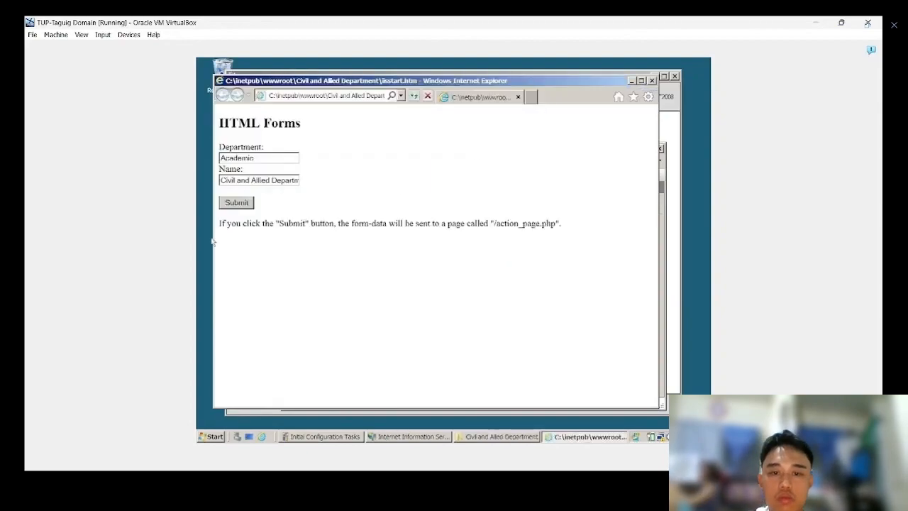
pyautogui.moveTo(220, 180); pyautogui.dragTo(303, 174)
pyautogui.click(652, 80)
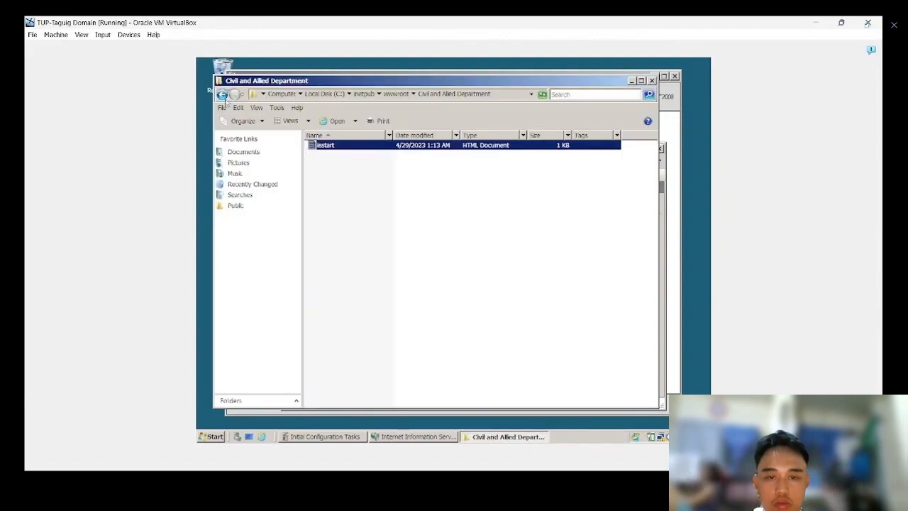